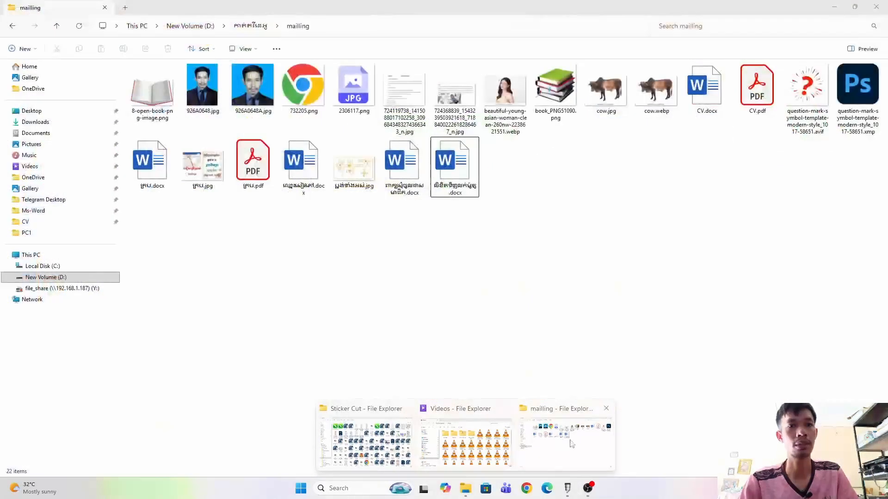
Step: Open the motorcycle sale letter លិខិតទិញលក់ម៉ូតូ.docx from the mailling folder in Word and look through its contents
click(571, 443)
double_click(454, 167)
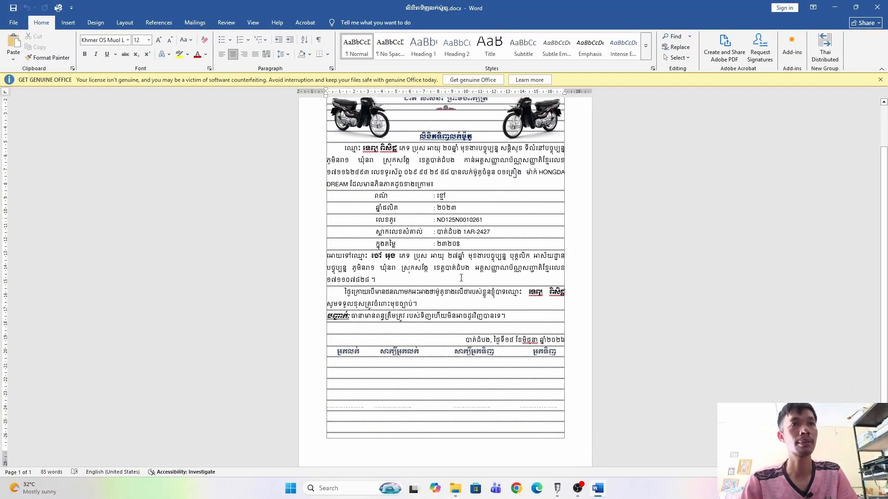
drag(506, 407, 357, 236)
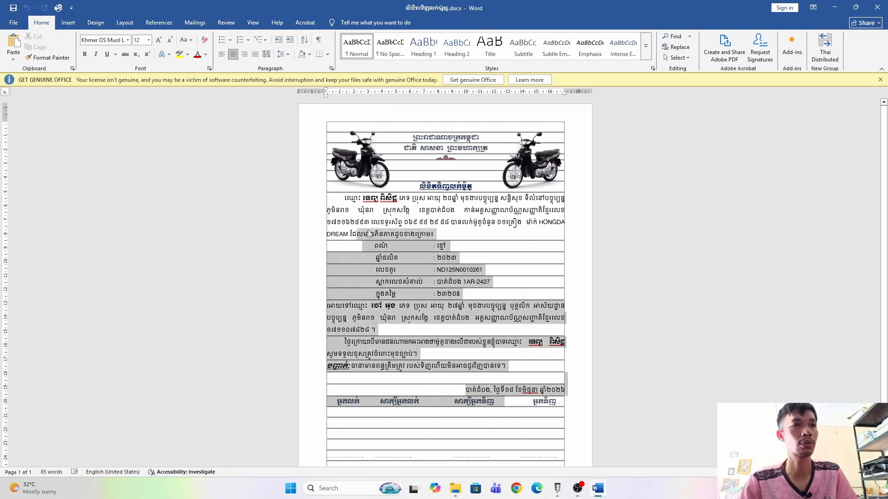
click(475, 258)
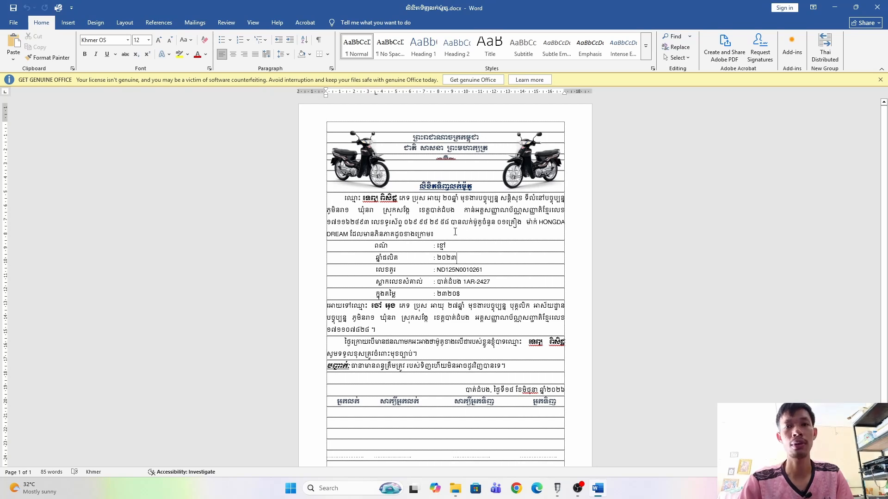
Step: Save the letter as a PDF under the same name in the mailling folder, and close the PDF viewer and Word
click(13, 23)
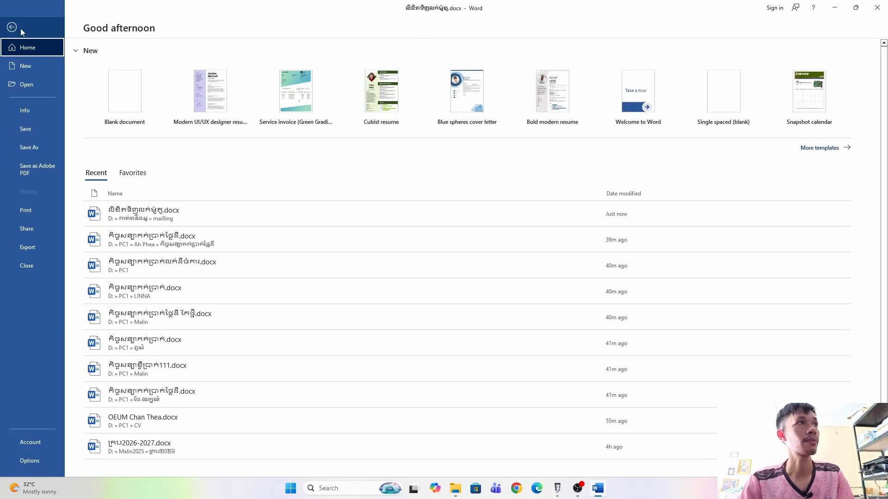
click(20, 28)
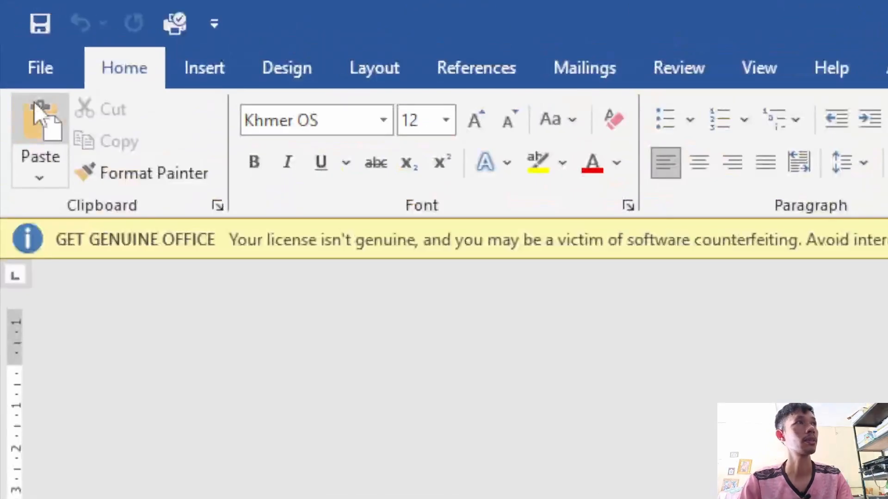
click(13, 22)
click(38, 148)
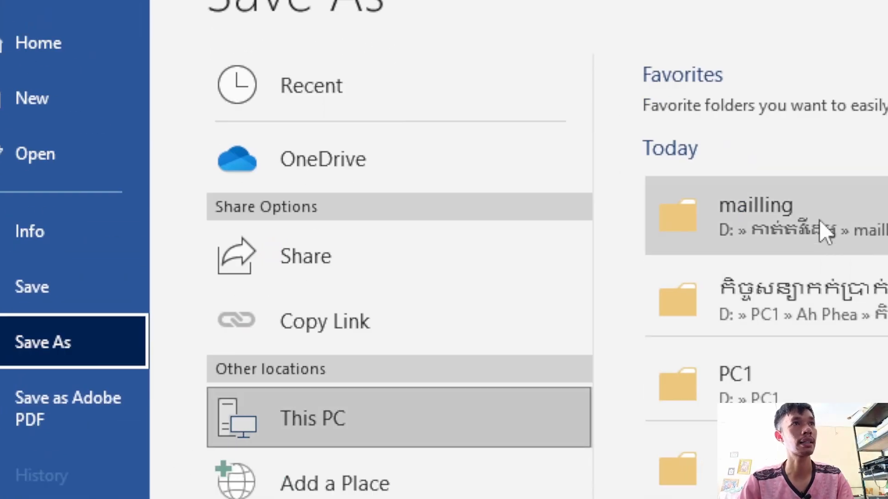
click(820, 221)
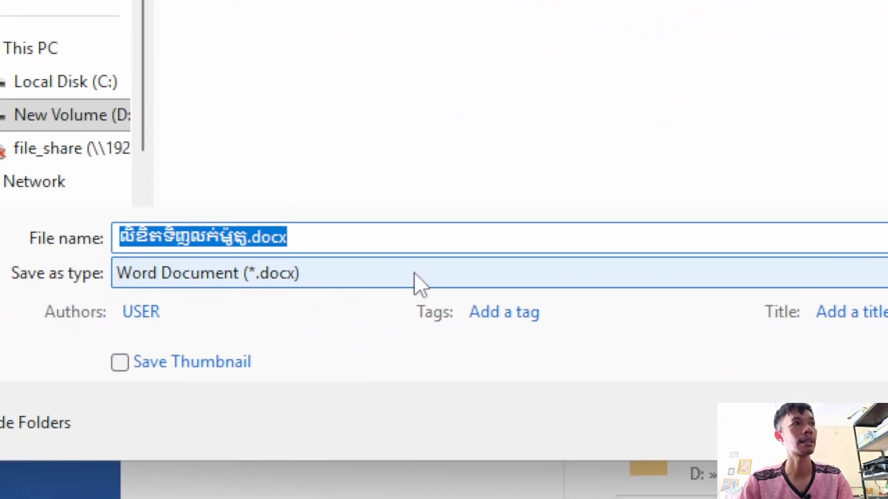
click(419, 283)
click(180, 428)
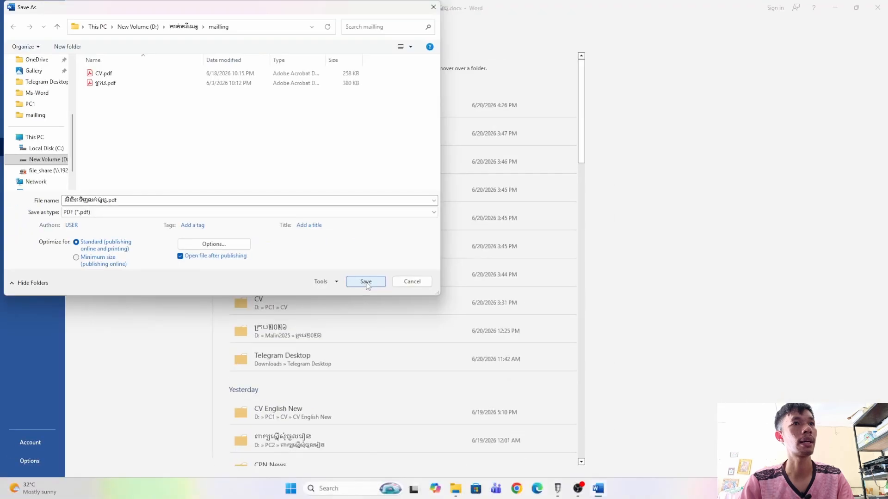
click(734, 316)
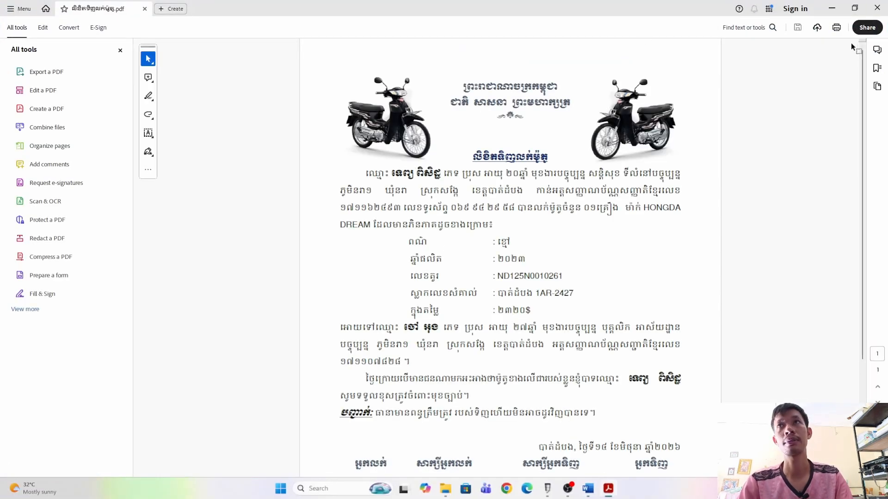
click(877, 8)
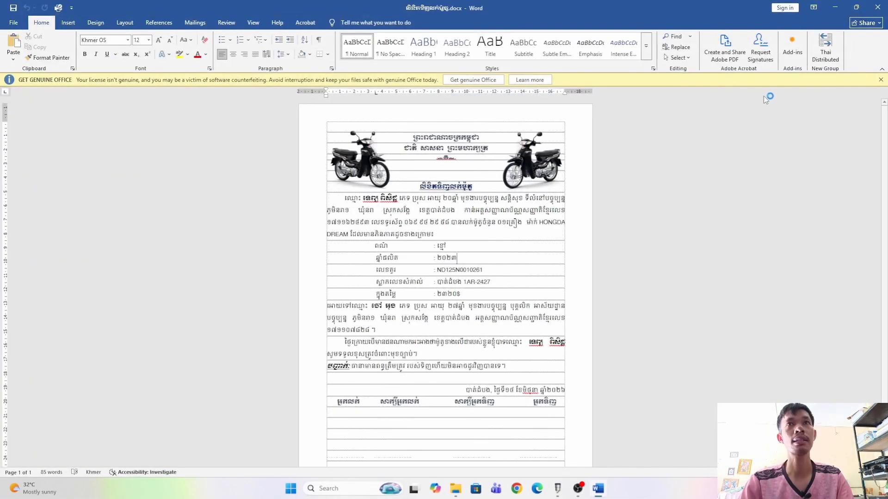
click(877, 8)
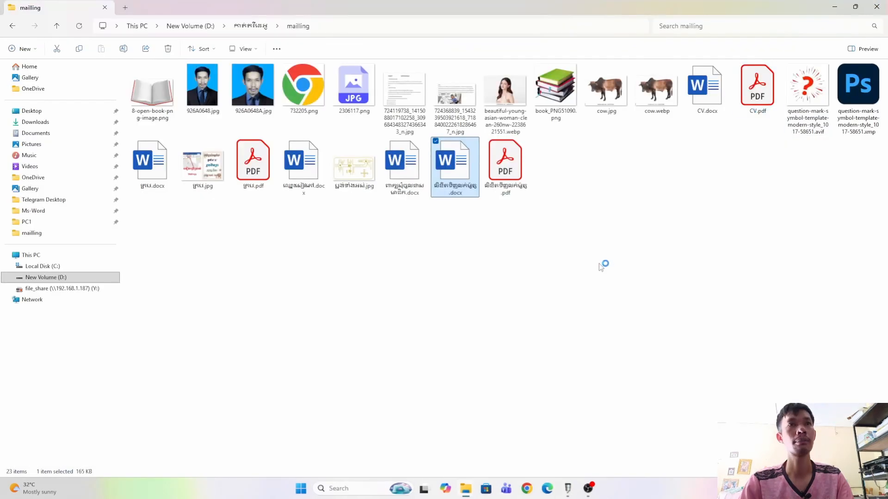
Step: Open the motorcycle sale letter's PDF from the mailling folder in Adobe Acrobat Pro
click(494, 194)
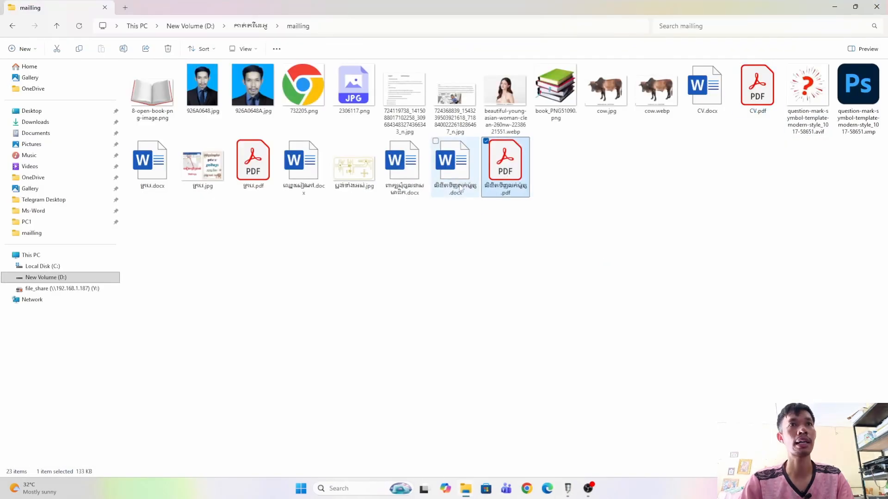
right_click(510, 169)
click(510, 164)
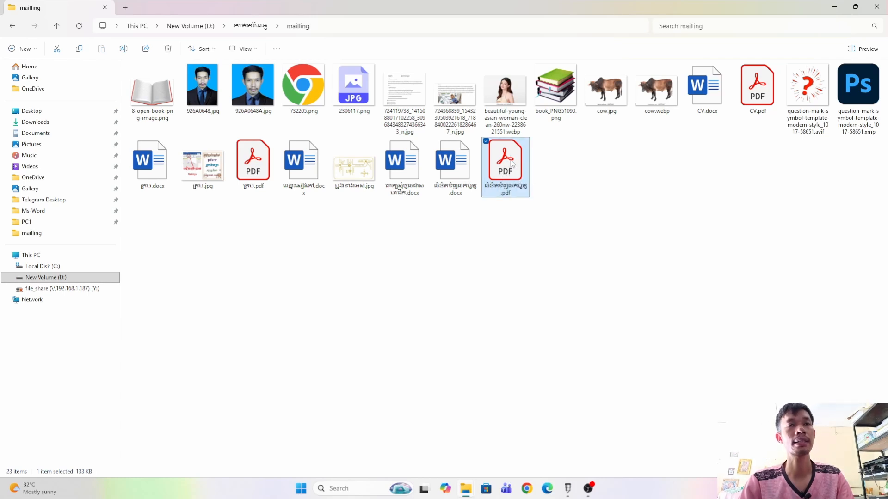
right_click(511, 163)
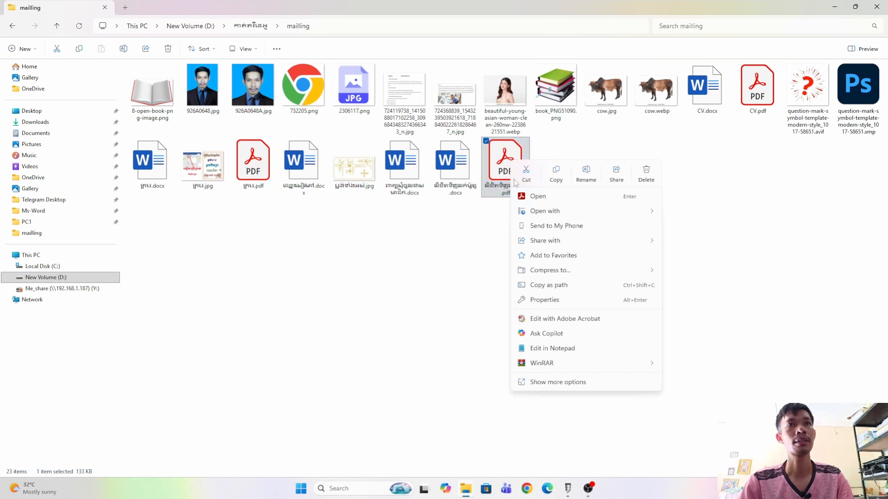
click(505, 177)
right_click(504, 172)
mouse_move(564, 221)
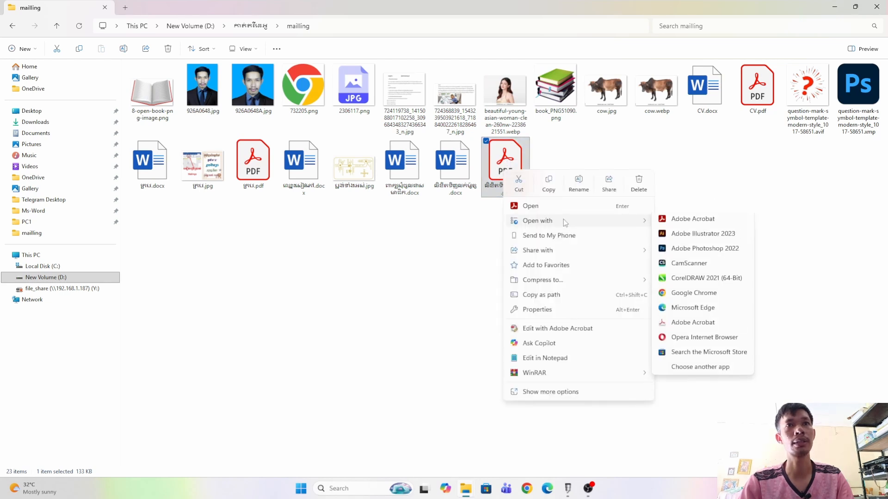
click(674, 327)
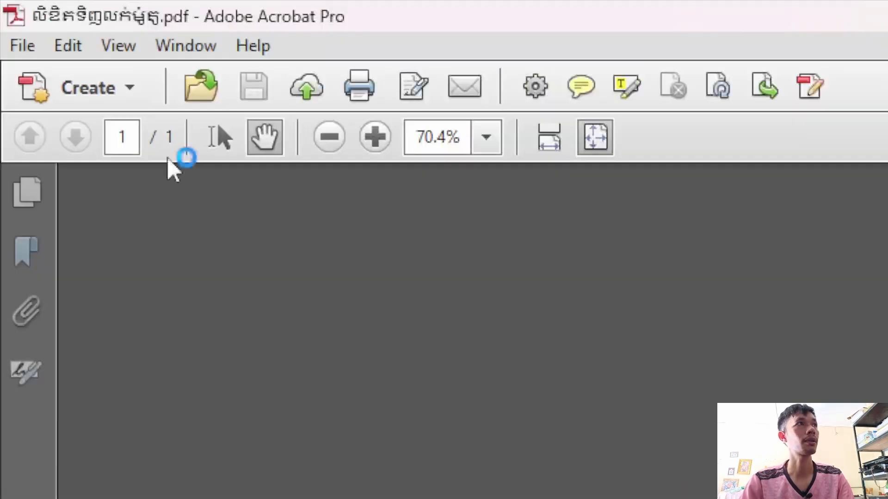
Step: Save the PDF as a JPEG image under the same name in the mailling folder on New Volume (D:)
click(7, 15)
click(110, 189)
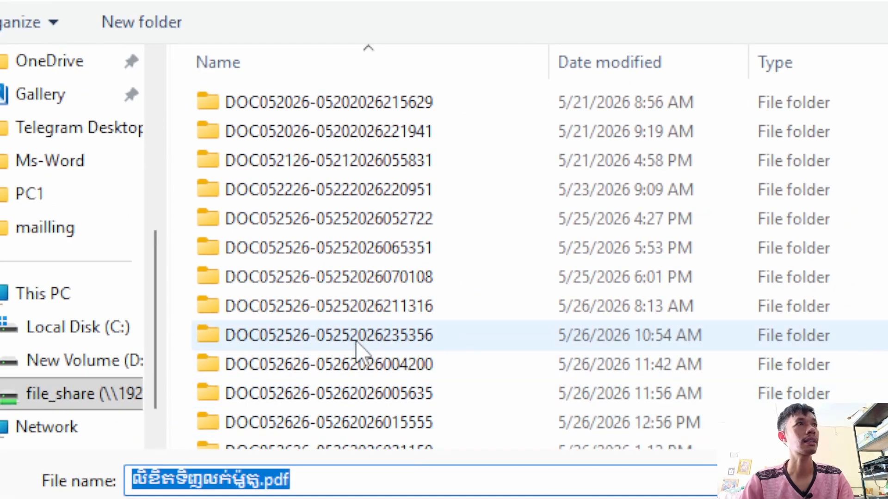
scroll(80, 282, down, 1)
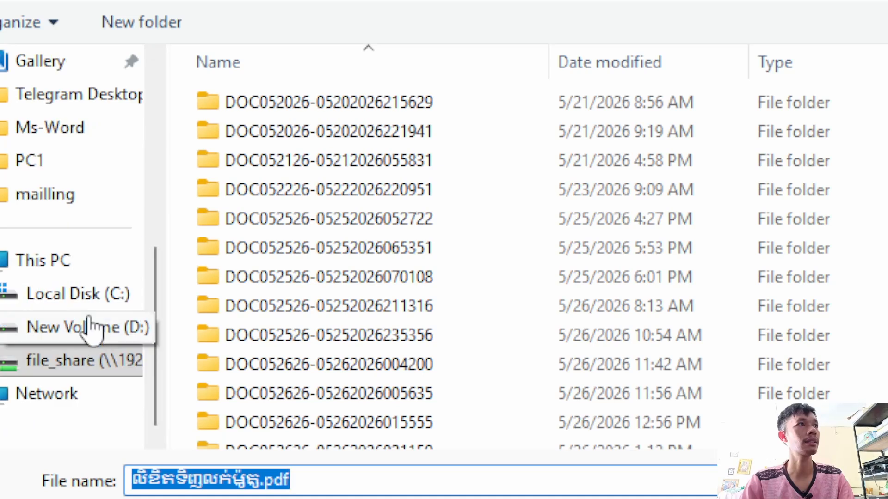
click(88, 328)
scroll(334, 391, down, 2)
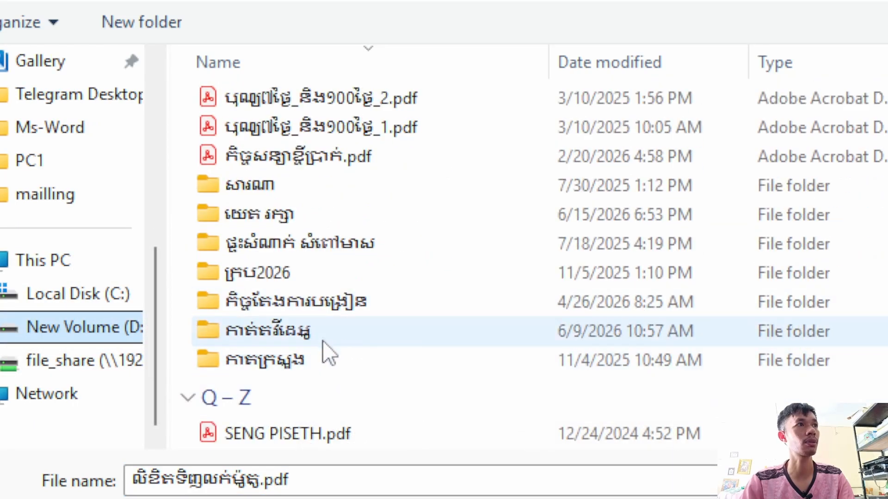
double_click(323, 341)
double_click(303, 162)
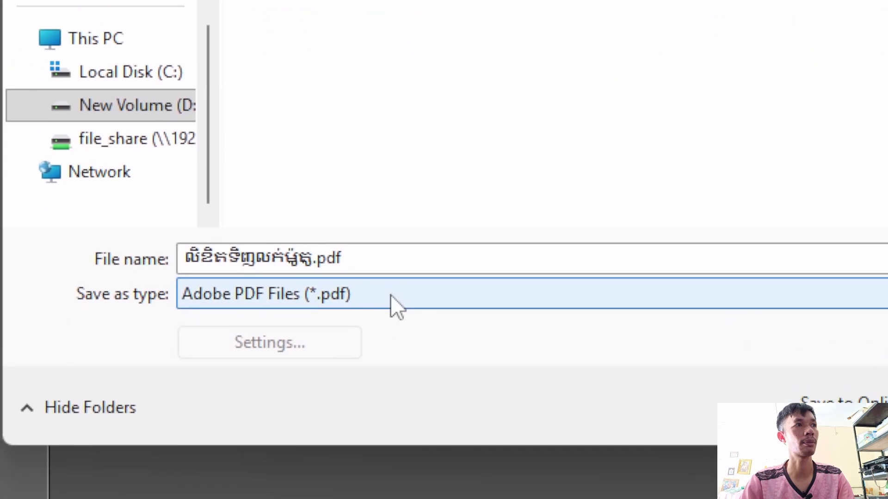
click(391, 296)
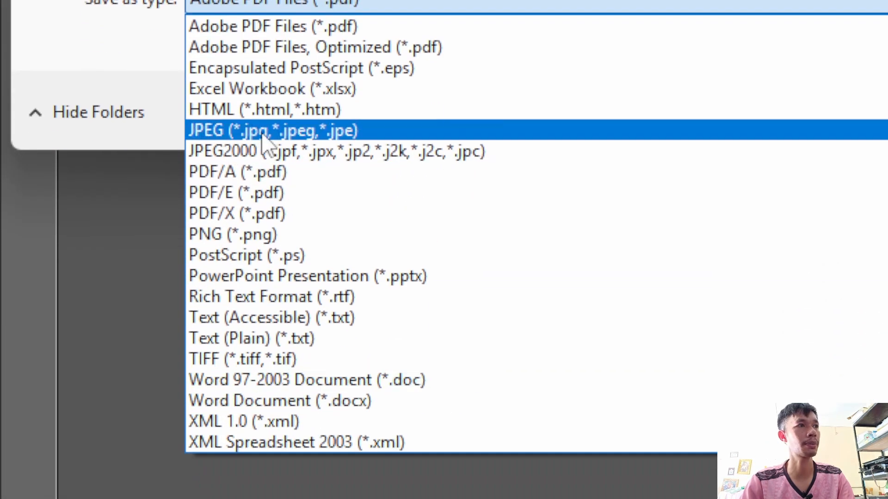
click(311, 134)
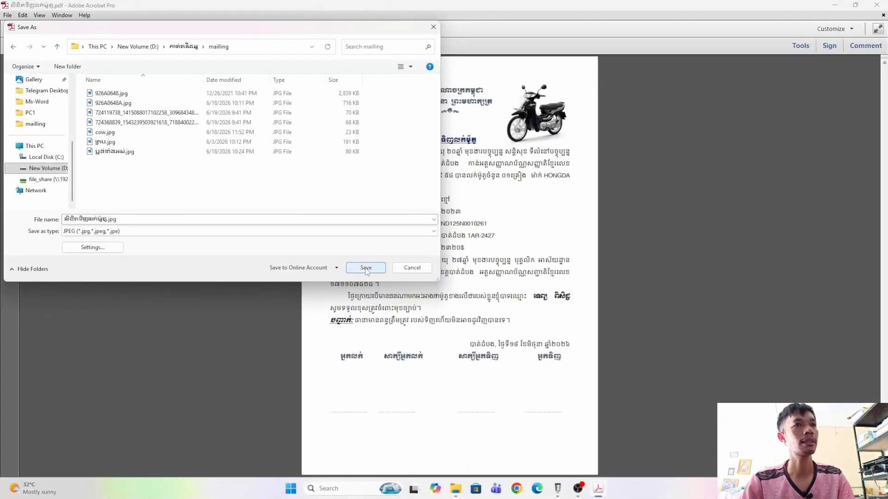
click(365, 268)
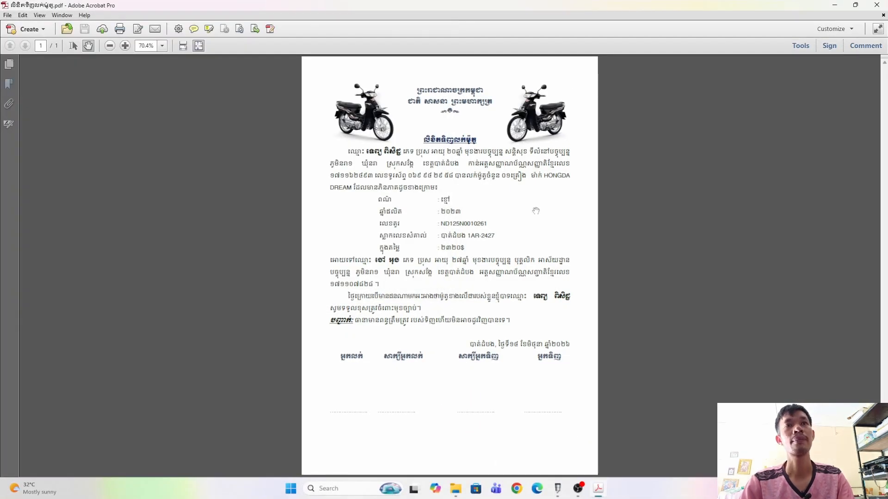
Step: Close Acrobat Pro and check the exported JPG of the letter in the image viewer
click(877, 5)
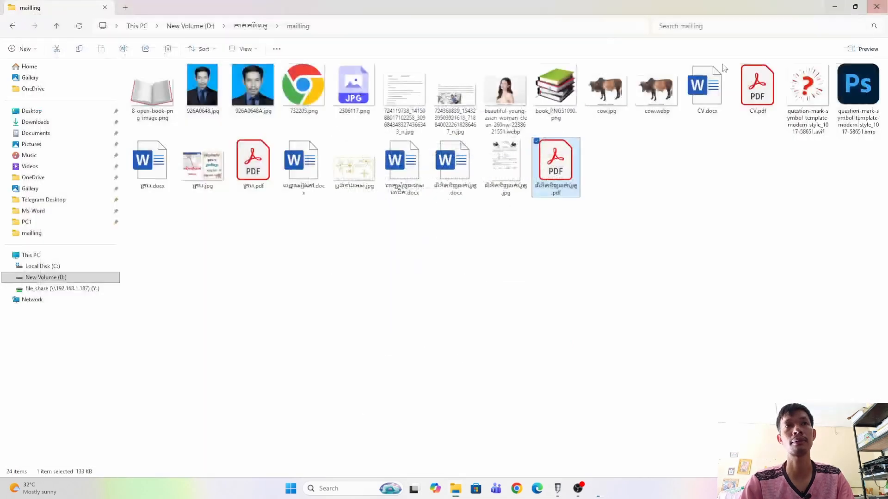
double_click(505, 167)
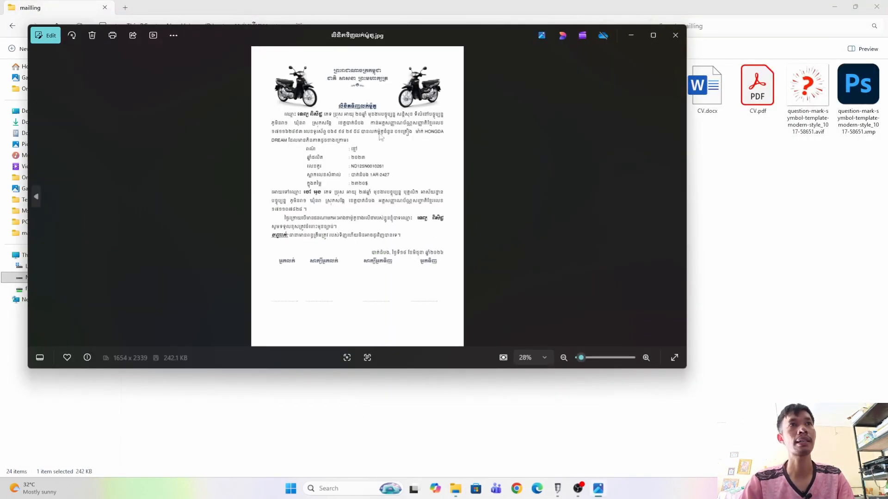
click(676, 36)
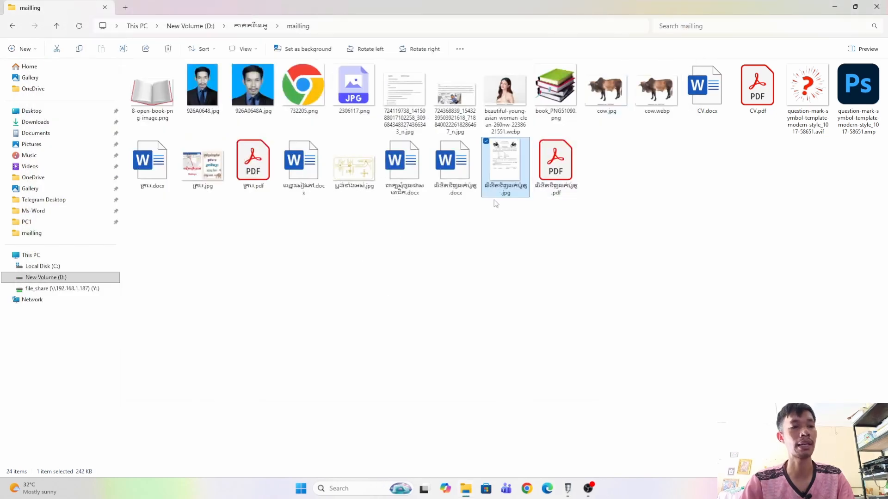
Step: Open the letter's PDF in Adobe Photoshop, importing page 1 at 300 pixels/centimeter in RGB Color
click(554, 178)
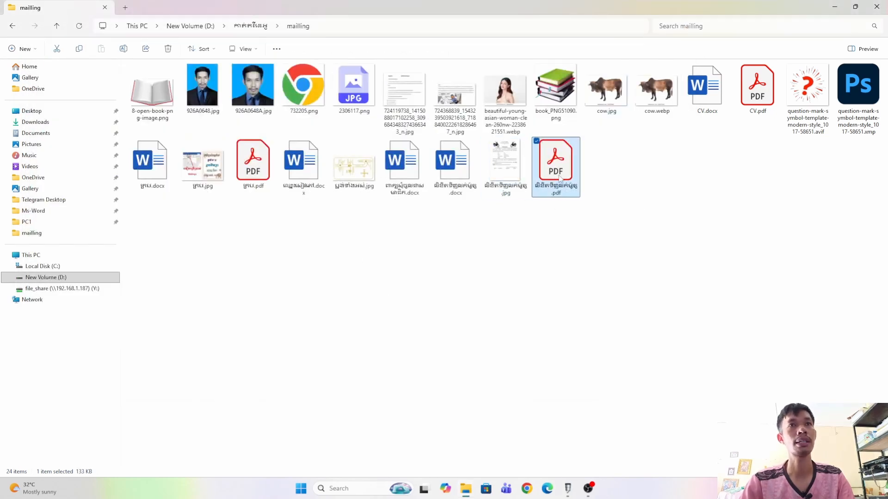
right_click(558, 179)
click(549, 170)
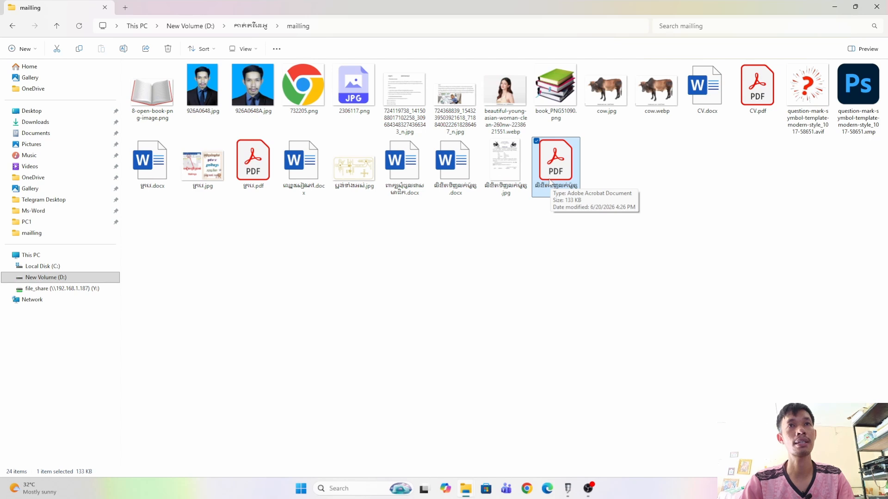
right_click(552, 176)
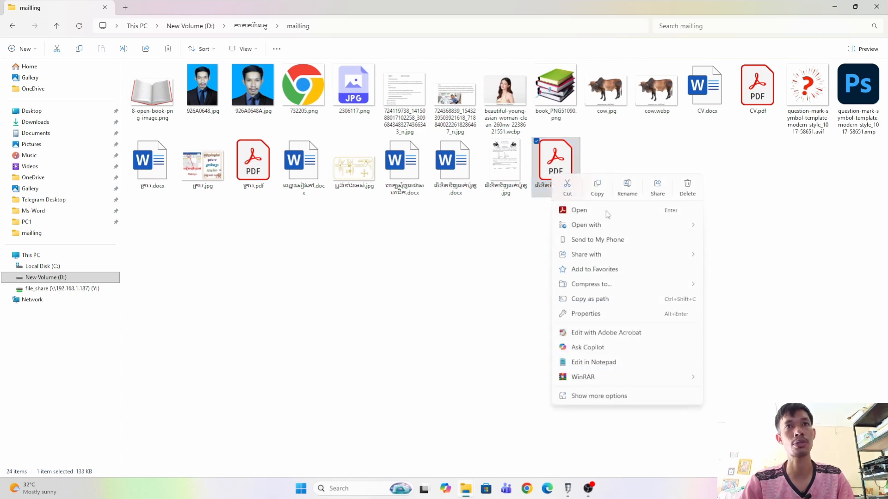
mouse_move(617, 226)
key(F2)
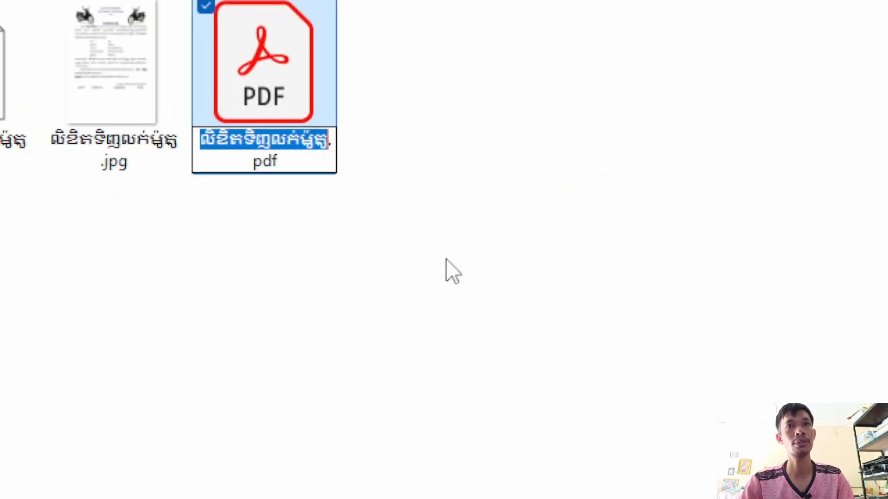
right_click(551, 167)
mouse_move(594, 219)
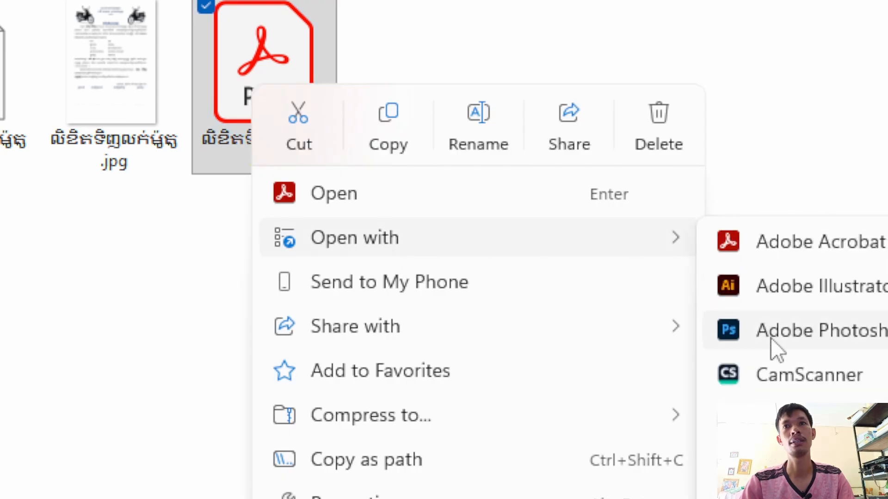
click(777, 352)
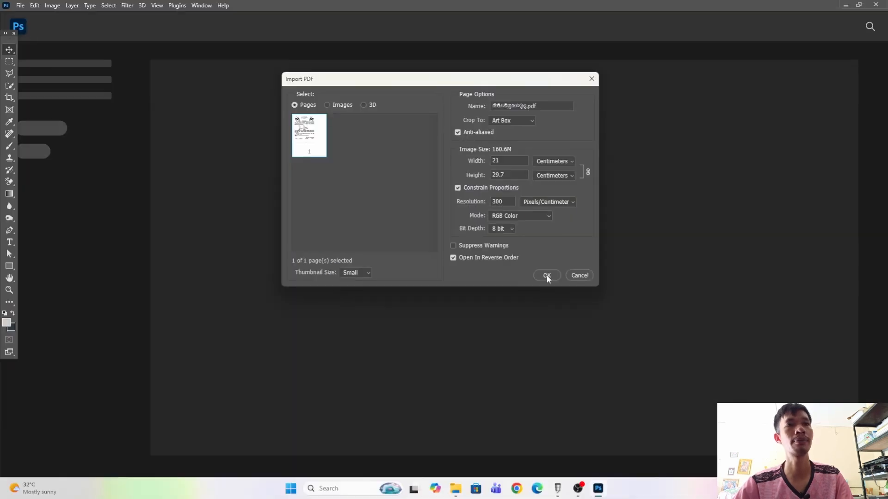
click(479, 432)
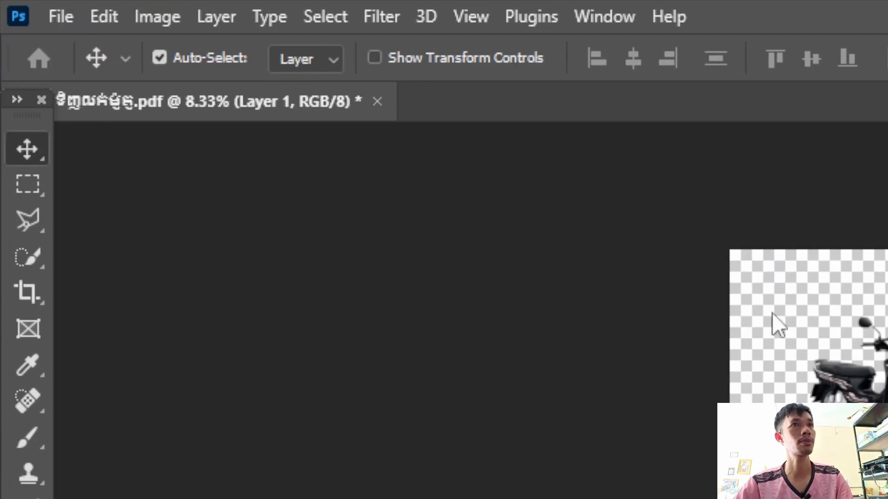
Step: Start an Export As of the letter page, keeping JPG as the file format
key(F2)
click(812, 339)
click(61, 17)
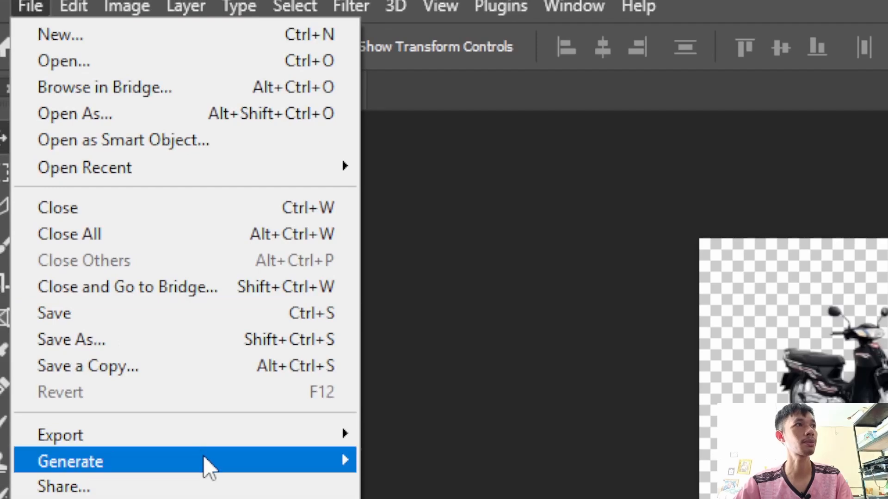
mouse_move(192, 443)
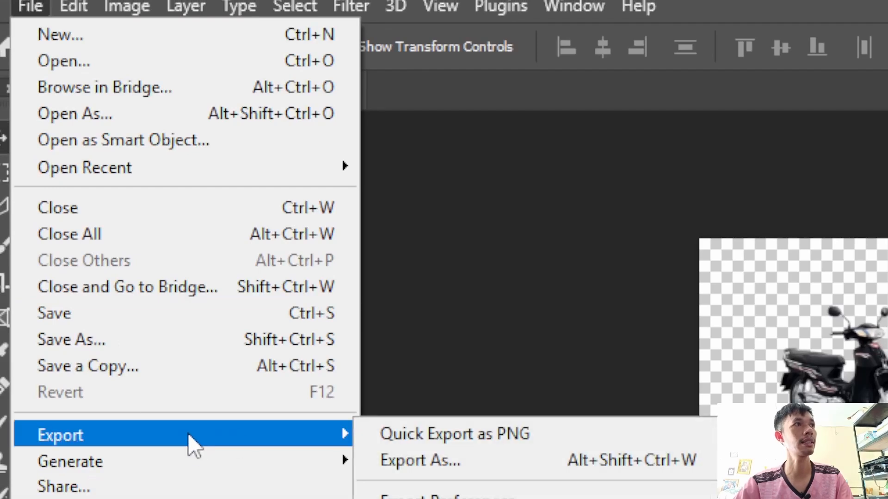
click(467, 463)
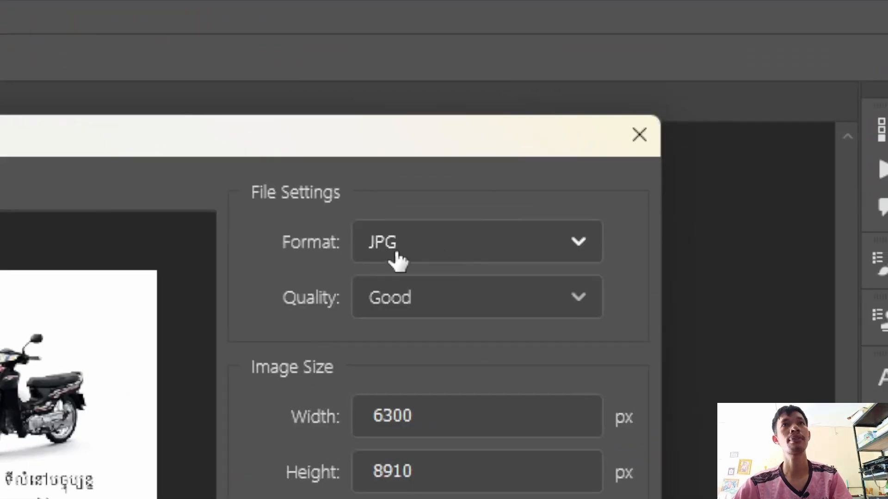
click(435, 259)
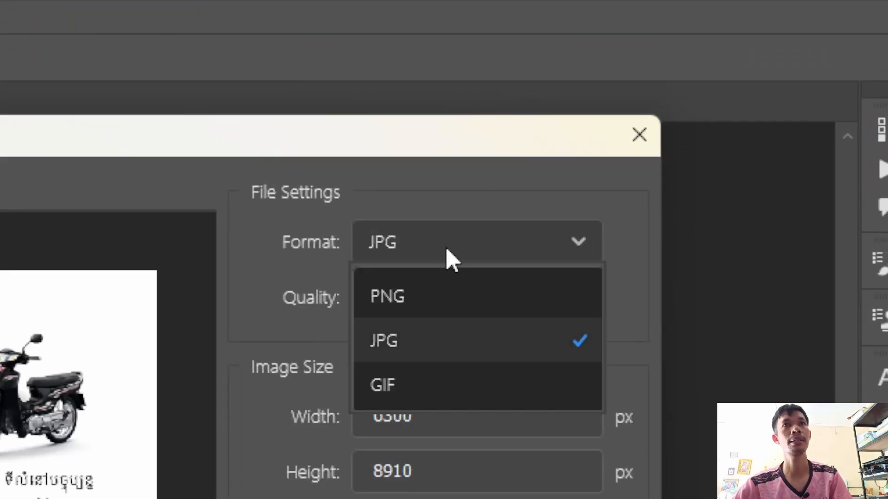
click(447, 257)
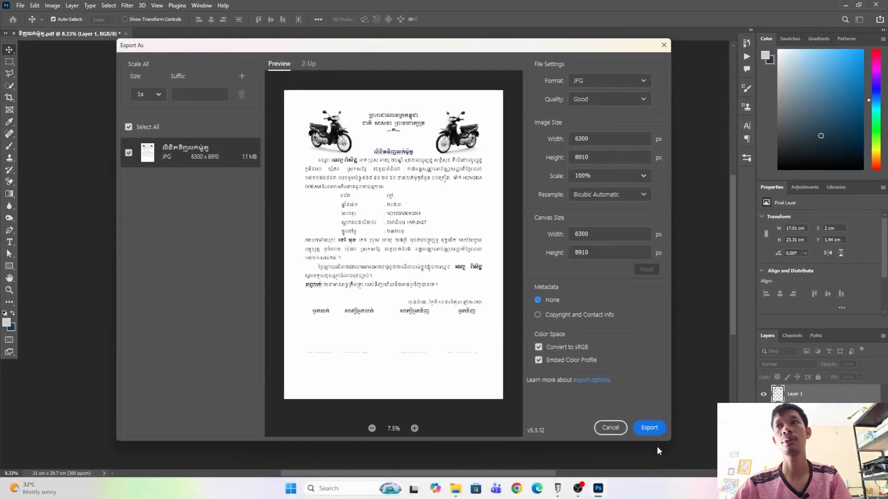
Step: Export the JPG into the mailling folder on New Volume (D:), adding 1 to the end of the letter's file name
click(650, 429)
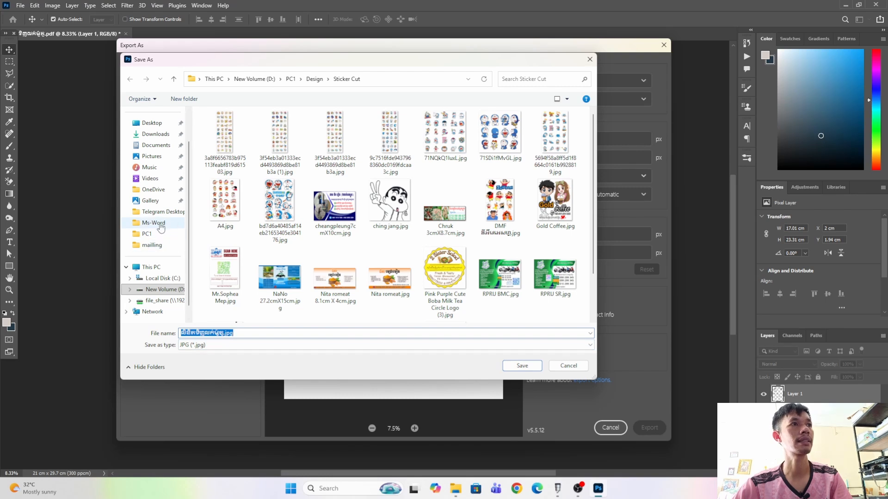
click(152, 245)
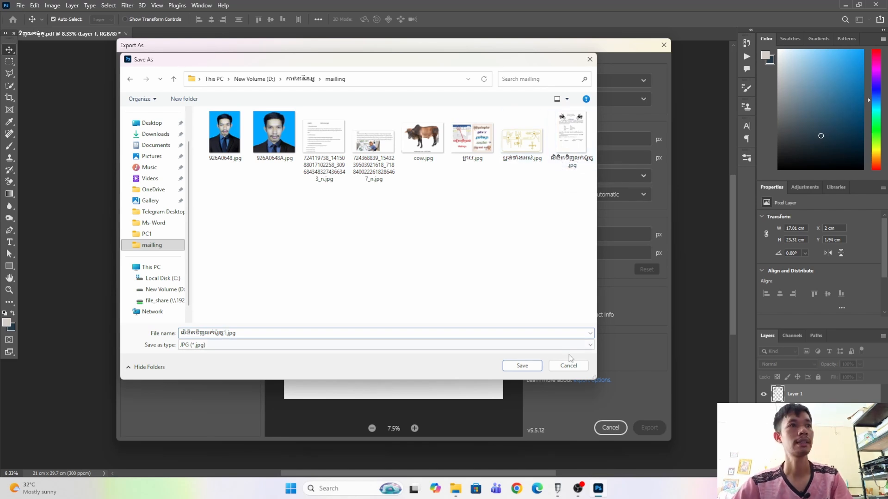
click(522, 365)
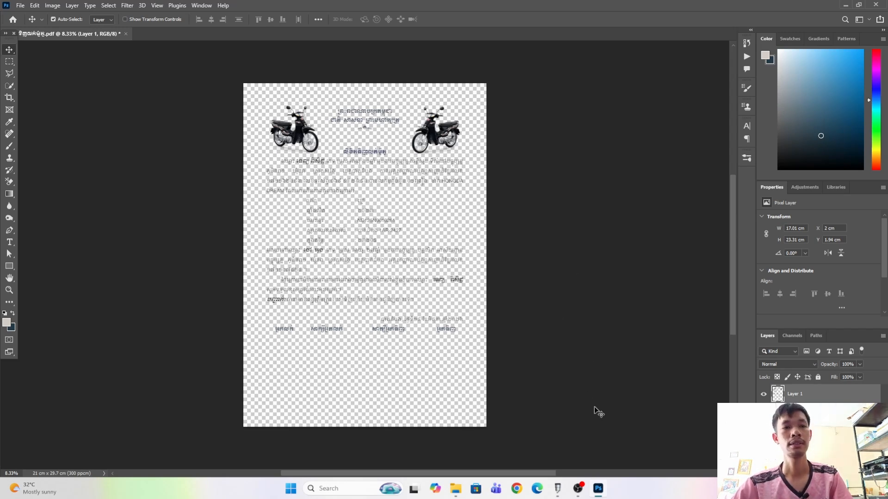
Step: Switch to the mailling folder in File Explorer, check the exported JPG ending in 1 in the image viewer, and close the viewer
mouse_move(455, 491)
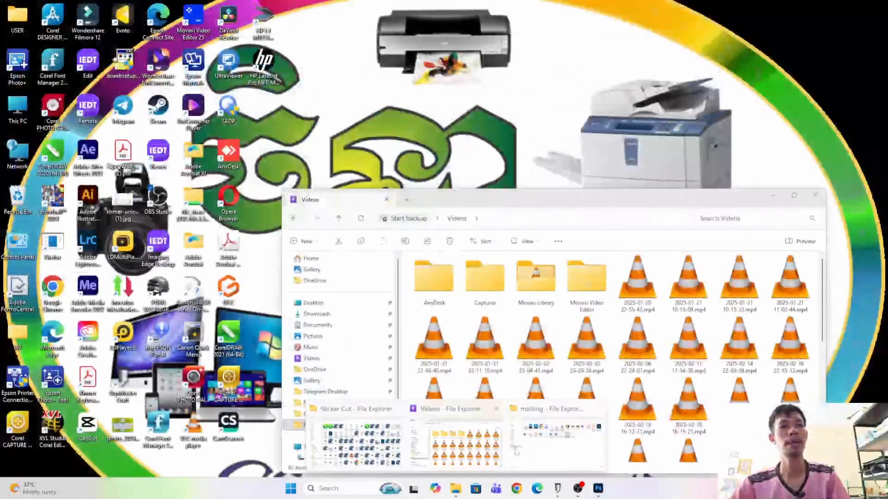
click(516, 452)
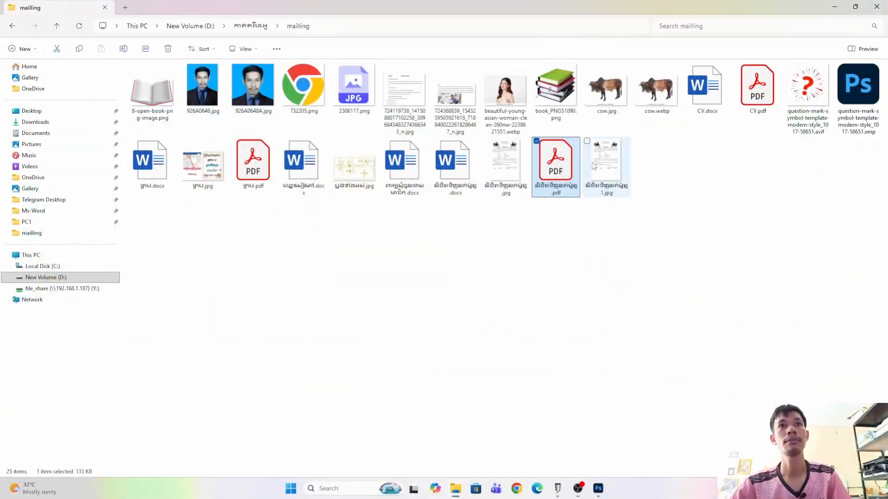
click(604, 194)
double_click(603, 195)
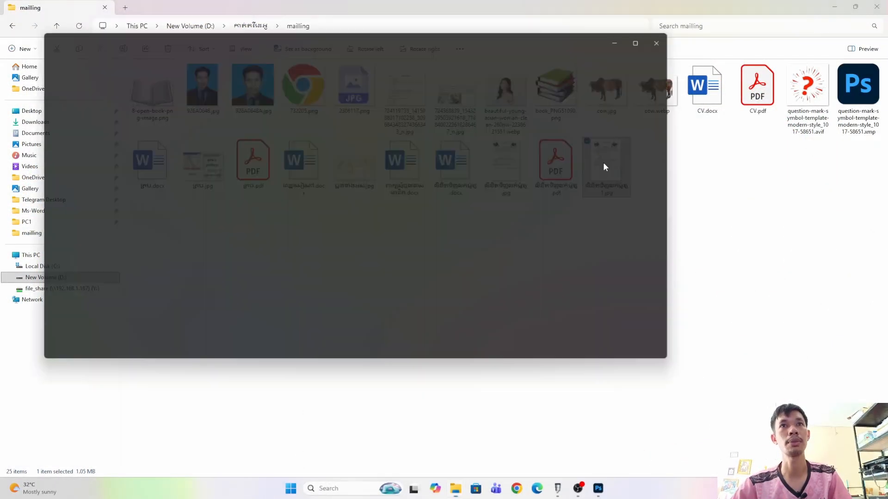
click(675, 36)
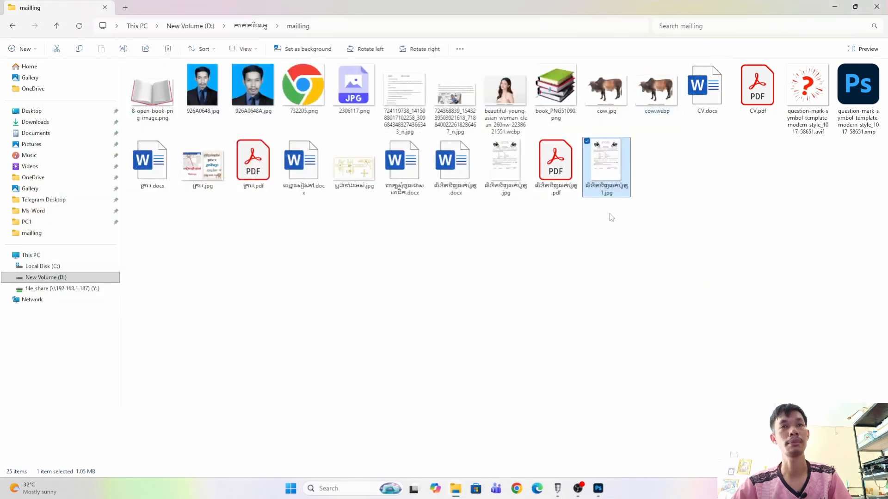